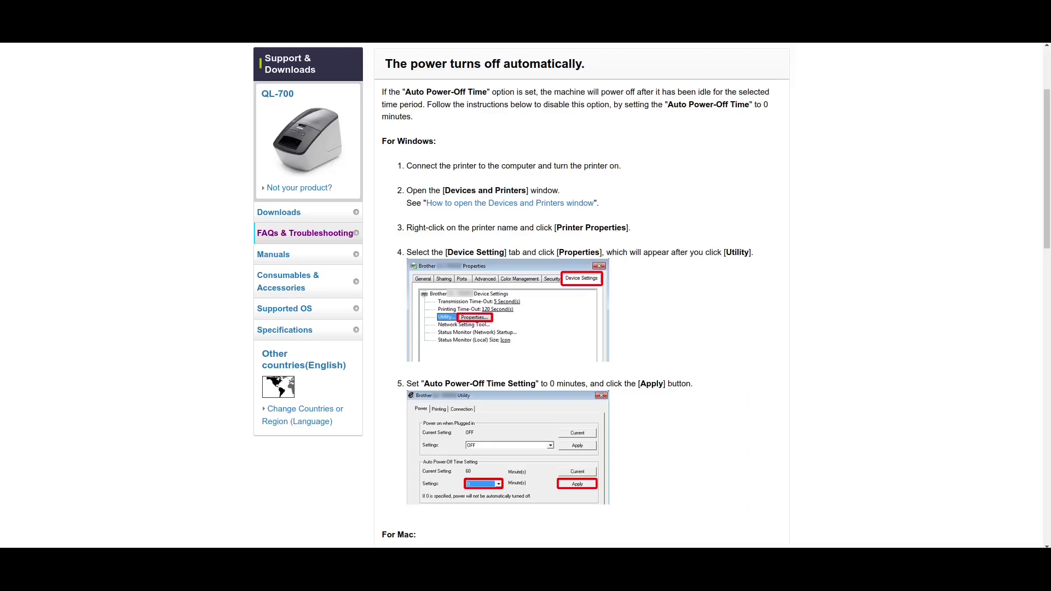
- Read the Brother QL-700 FAQ instructions for disabling the Auto Power-Off Time in Windows
scroll(526, 295, up, 2)
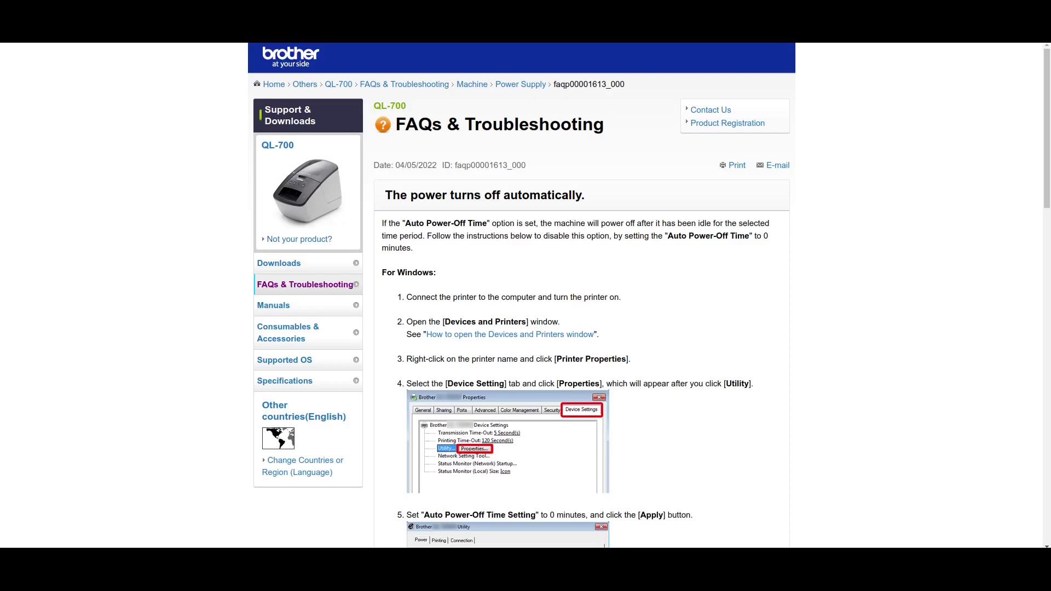
scroll(526, 296, down, 2)
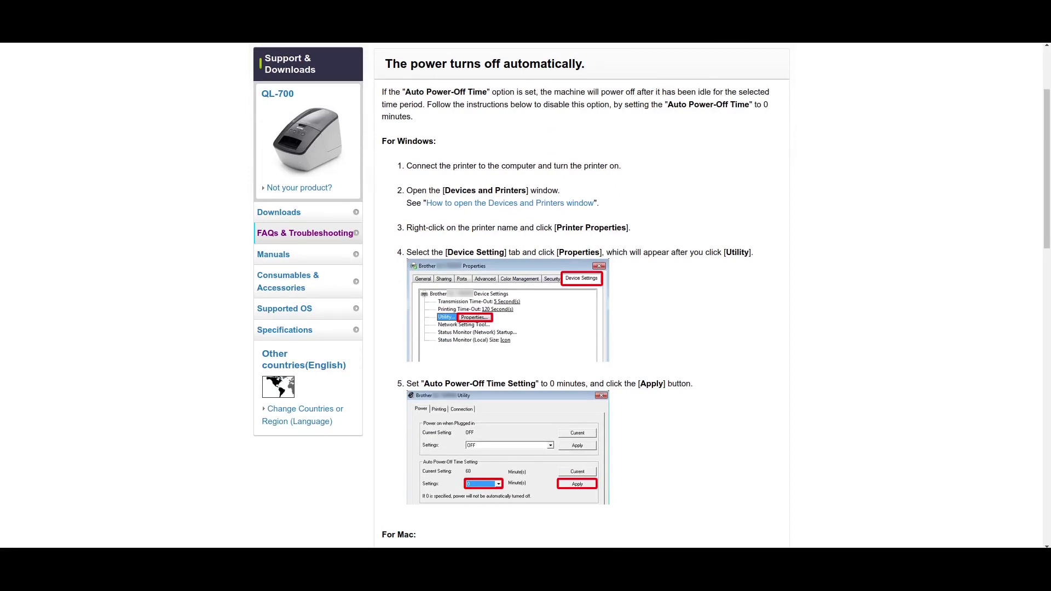
scroll(581, 296, up, 1)
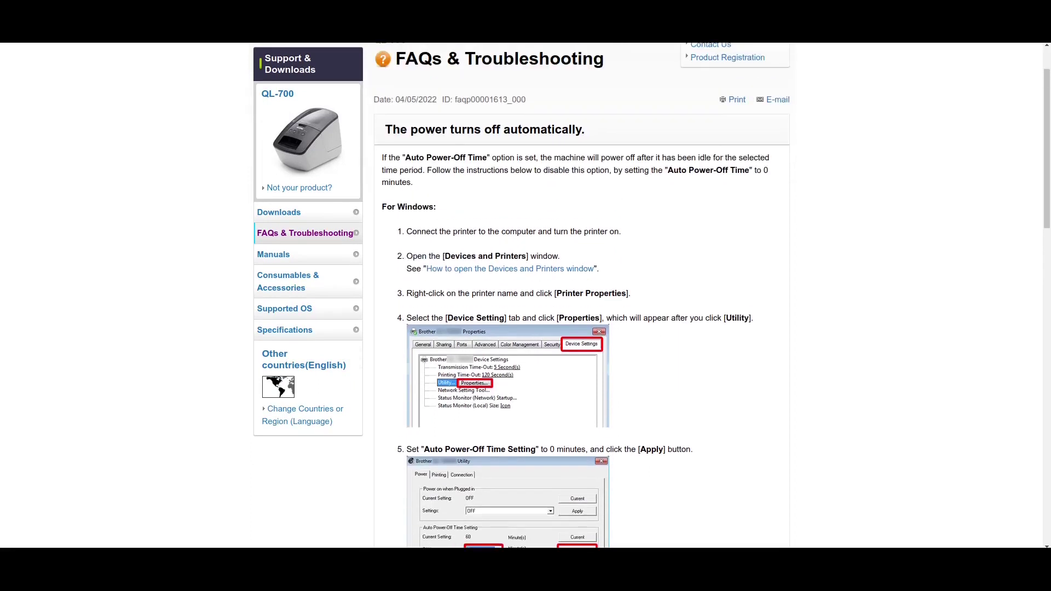
drag(385, 130, 585, 129)
click(585, 130)
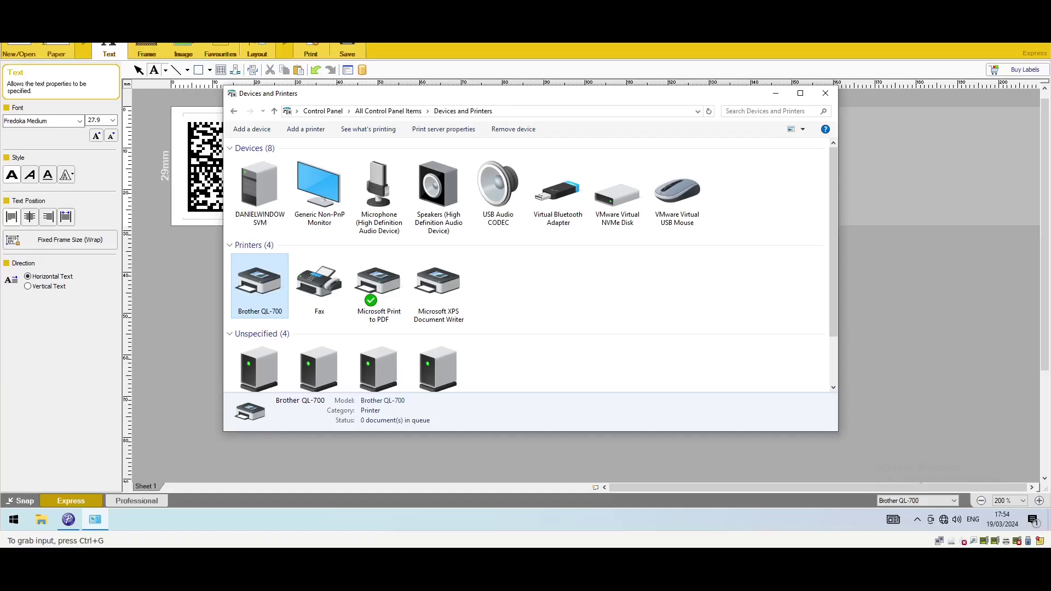
- Open the hardware properties of the Brother QL-700 and the details of its Printers device function
click(677, 192)
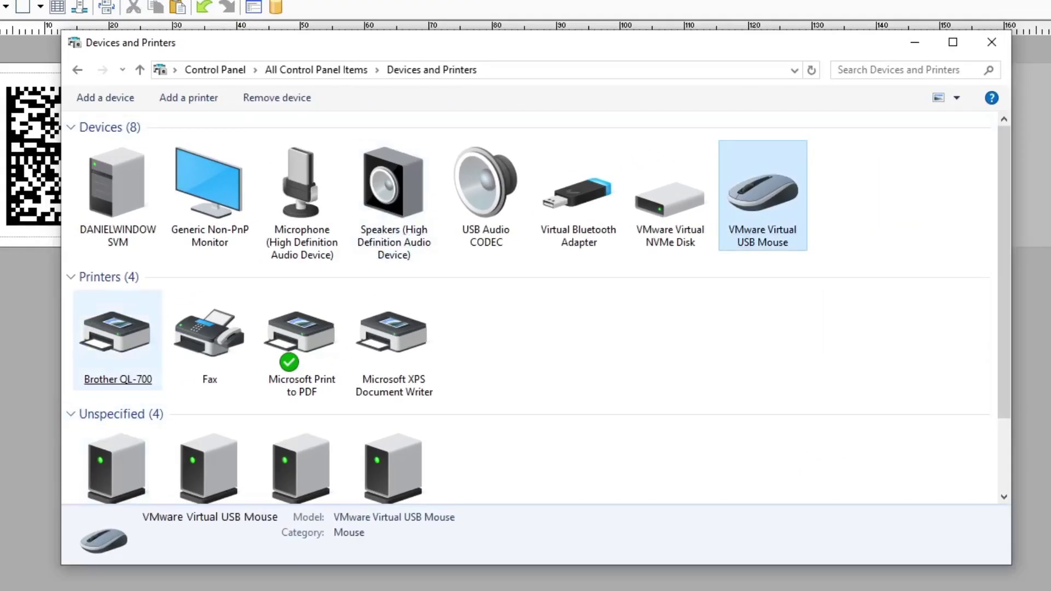
right_click(125, 340)
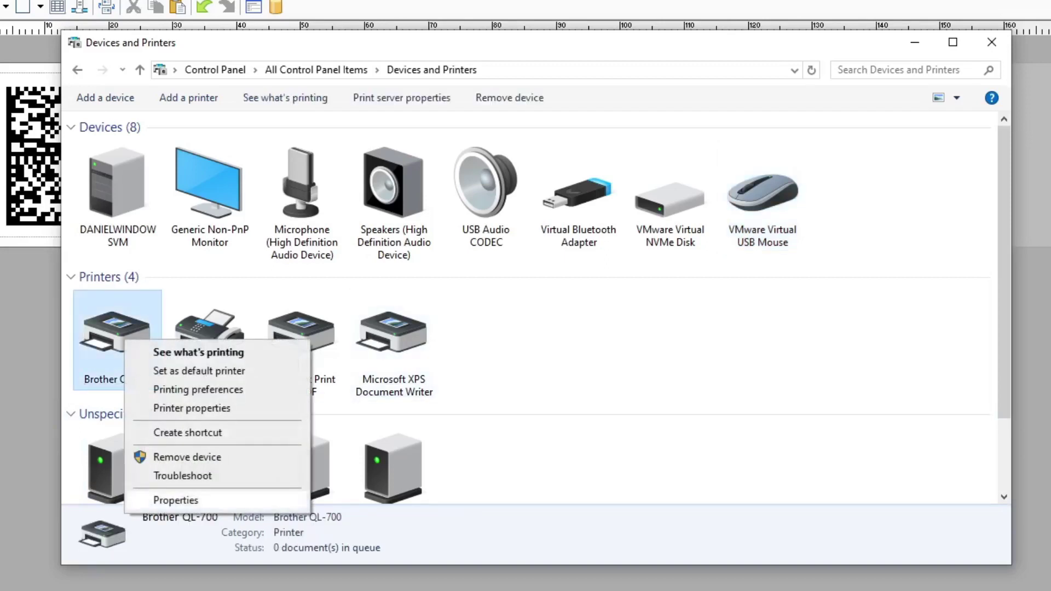
click(175, 499)
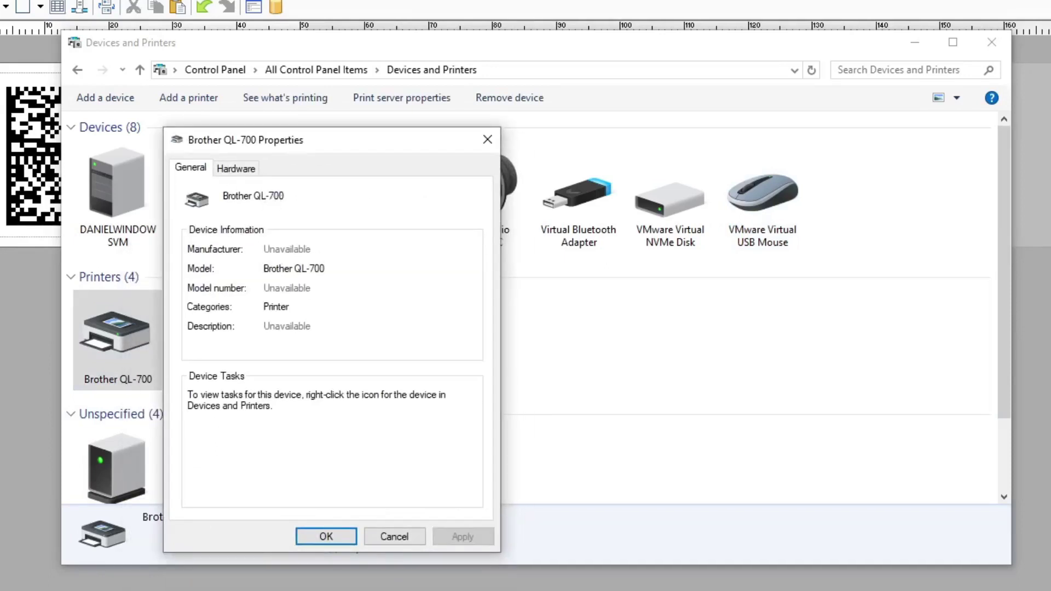
click(236, 168)
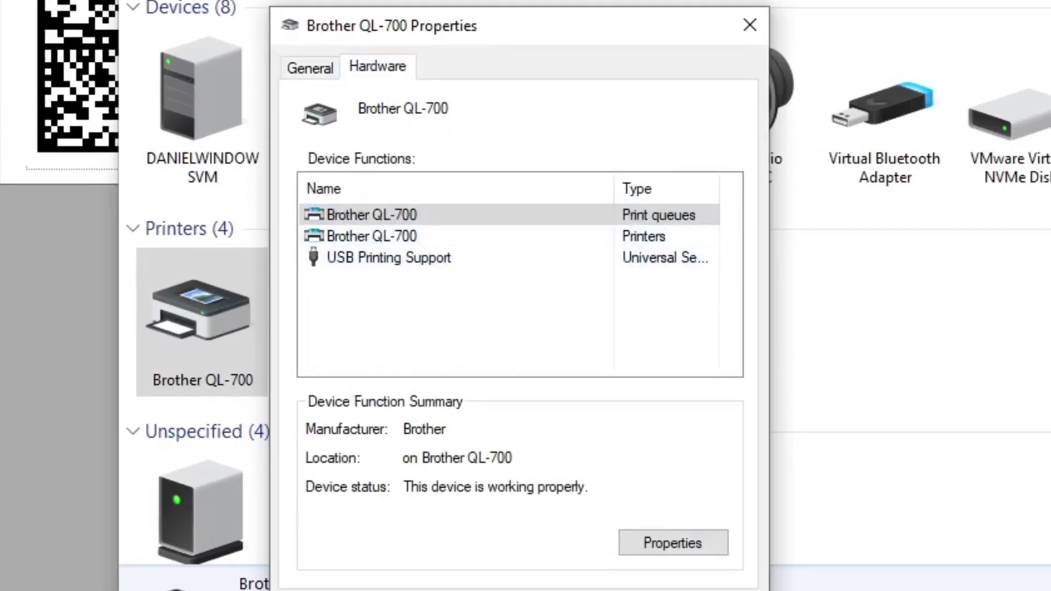
click(371, 236)
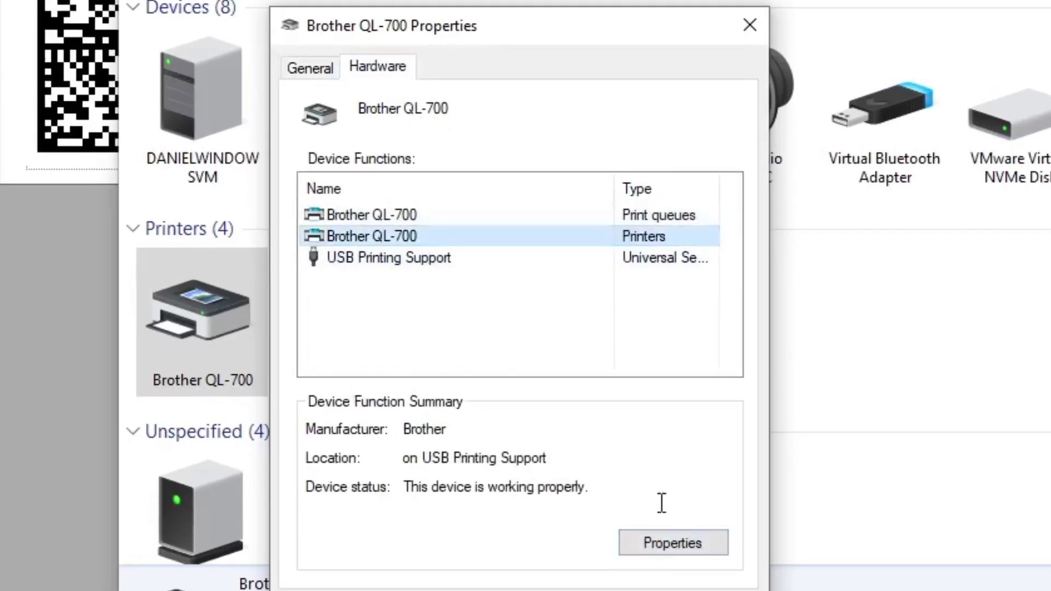
click(658, 541)
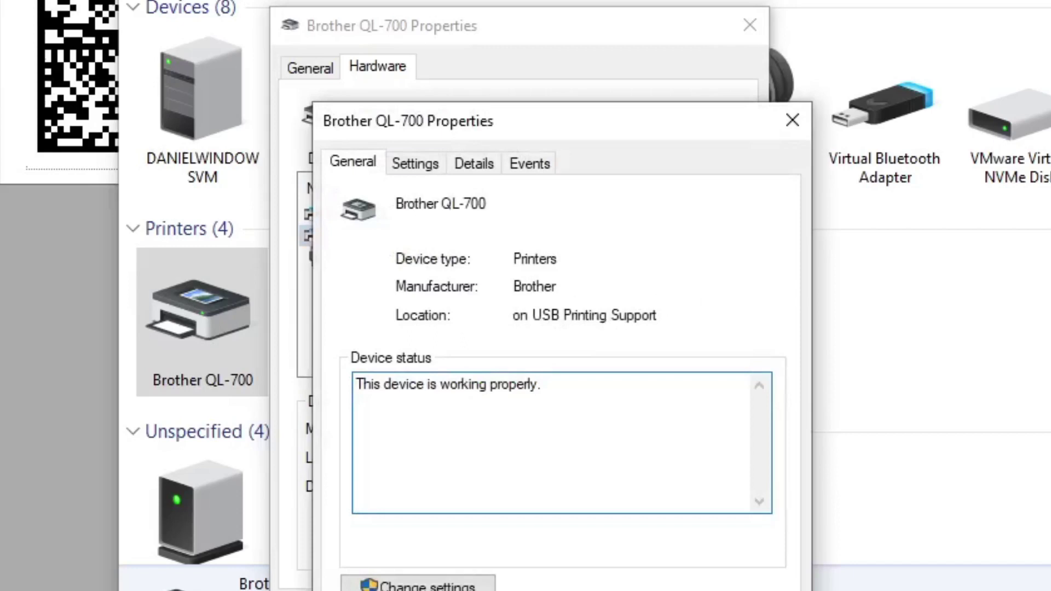
- Check the printer function's settings, details and events for a power-off option, then close both properties dialogs
click(424, 163)
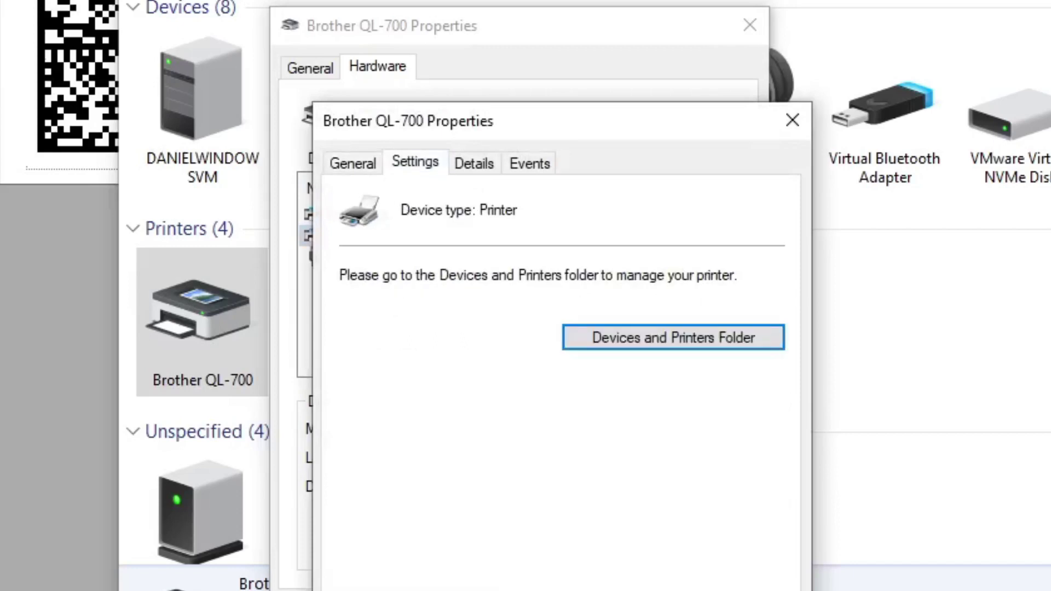
click(474, 163)
click(520, 163)
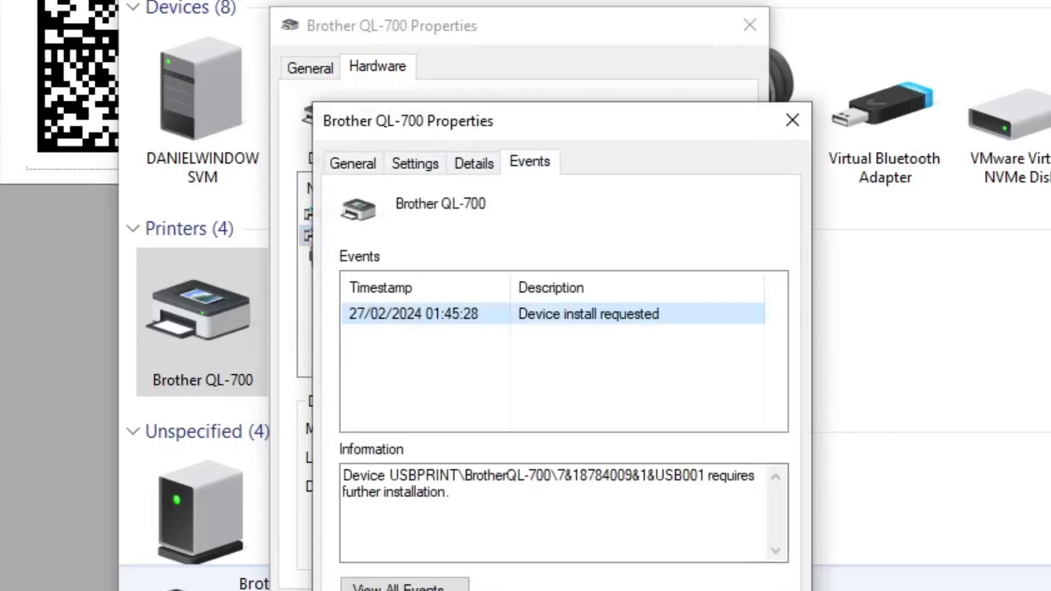
key(Escape)
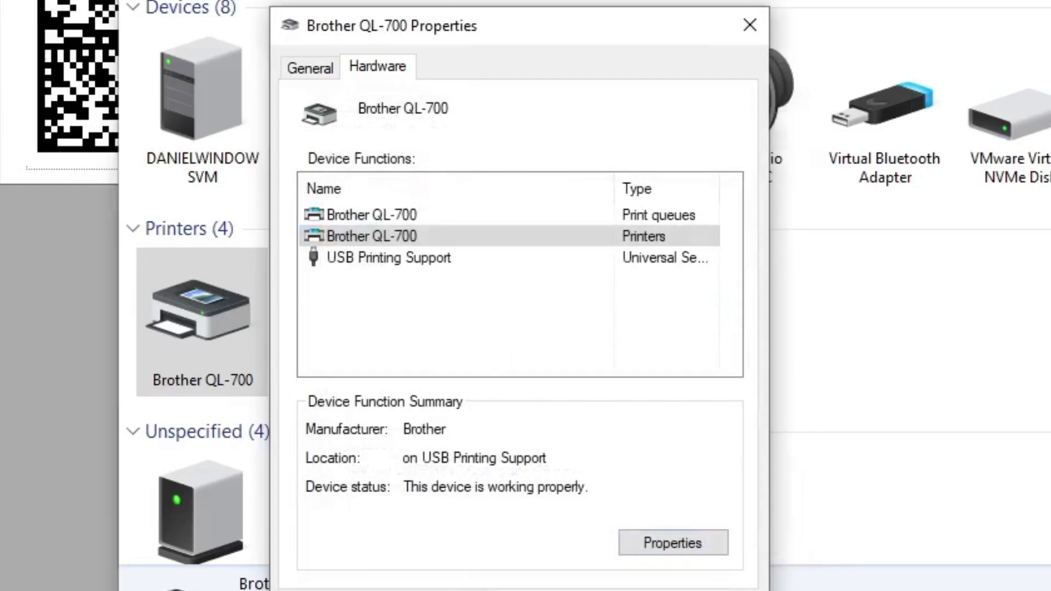
key(Escape)
click(476, 431)
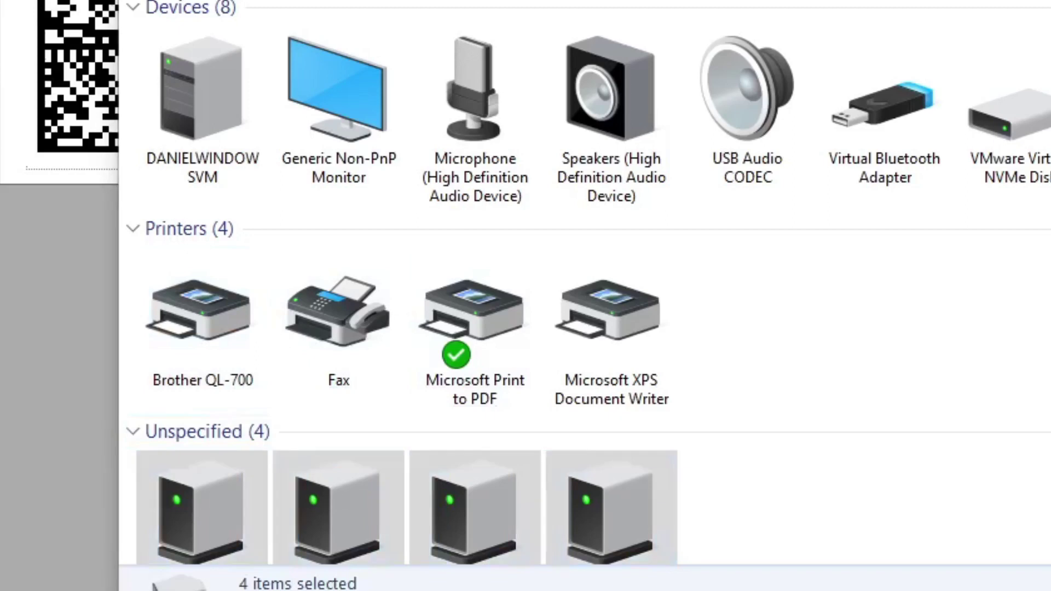
- Open the Brother QL-700 print queue and place its window over the device list
click(202, 323)
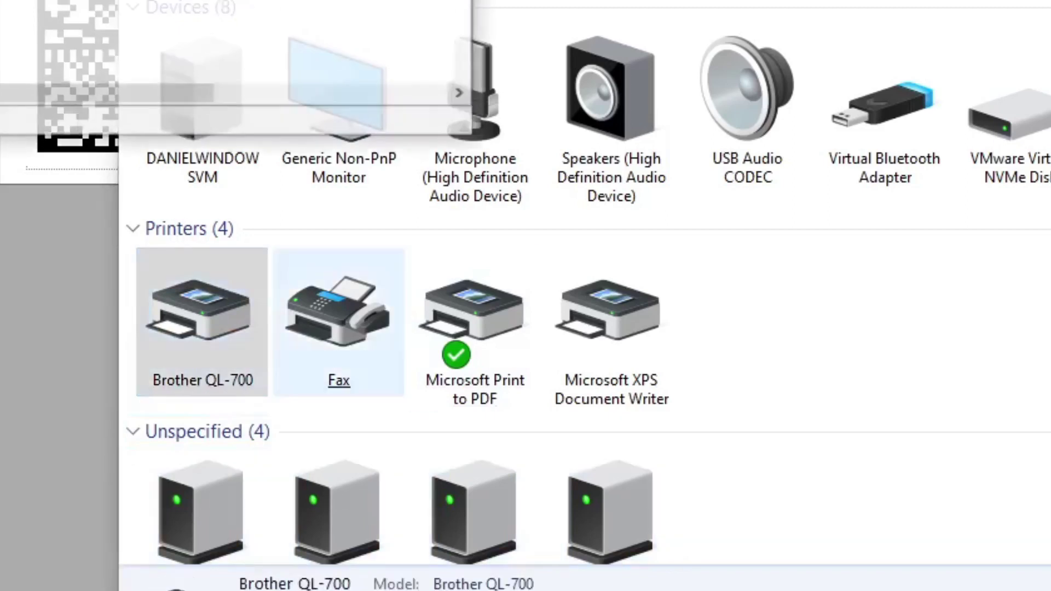
drag(93, 0, 541, 197)
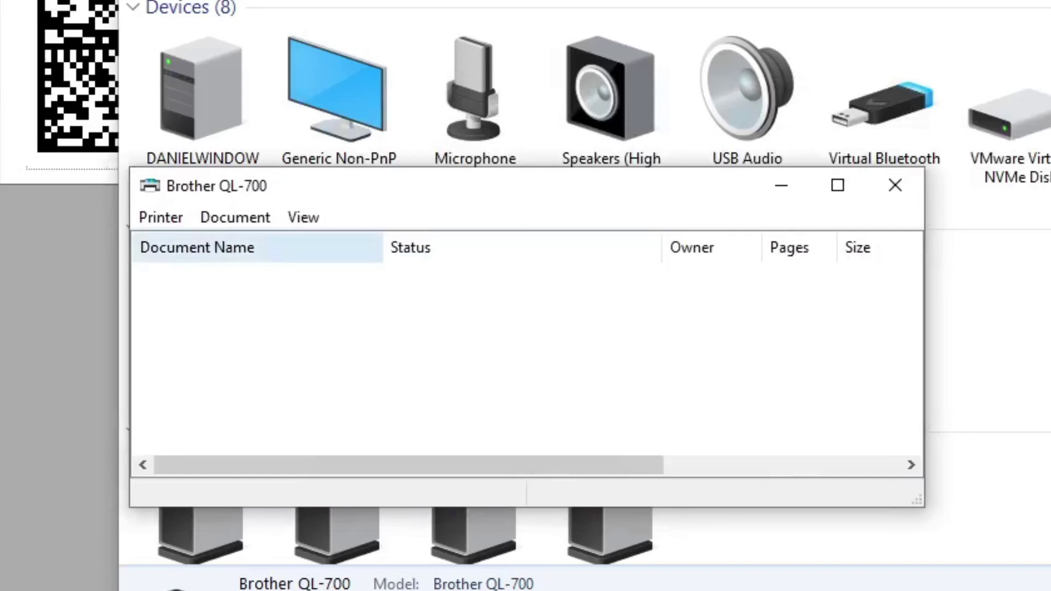
- Review the basic, advanced and other printing preferences of the Brother QL-700, then dismiss them without changes
click(160, 217)
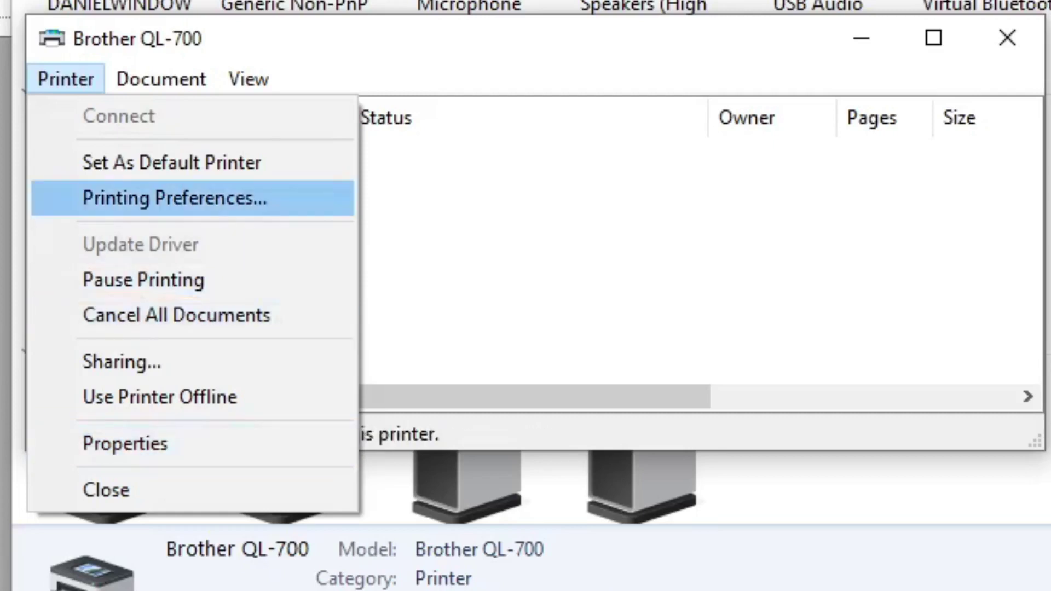
click(176, 198)
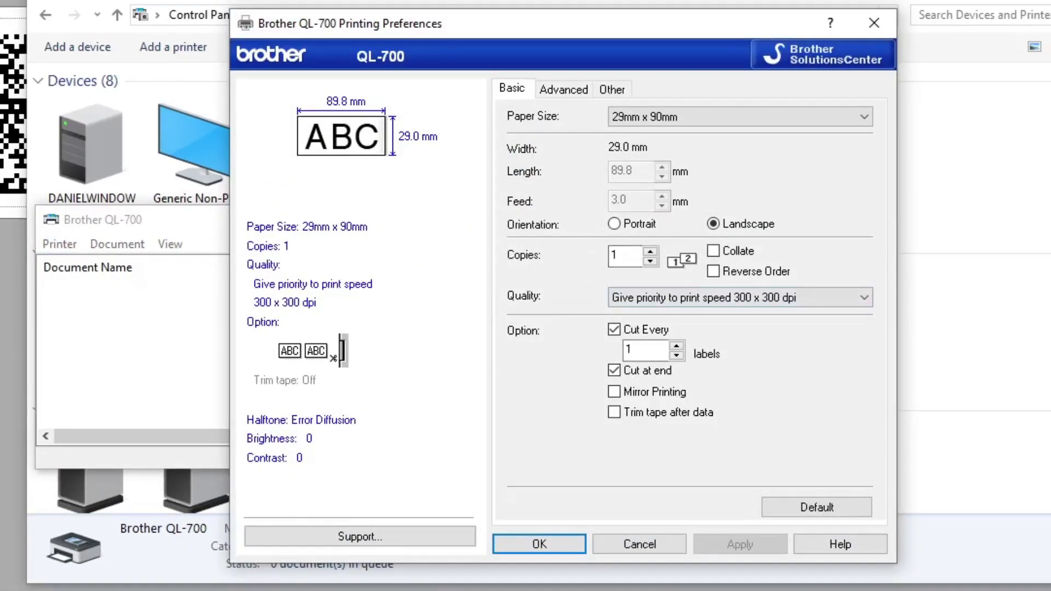
key(ctrl+Tab)
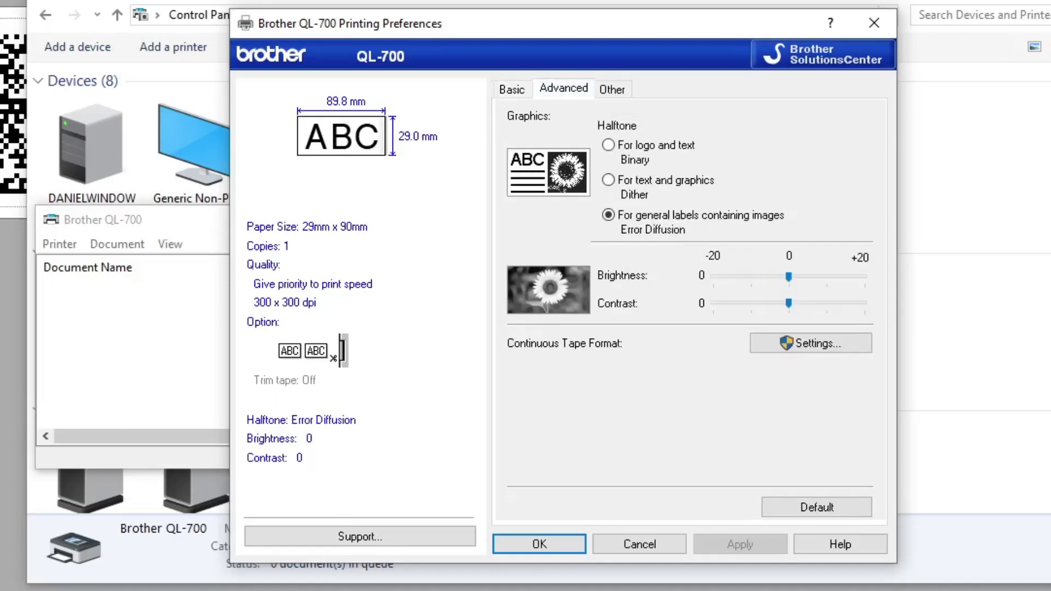
key(ctrl+Tab)
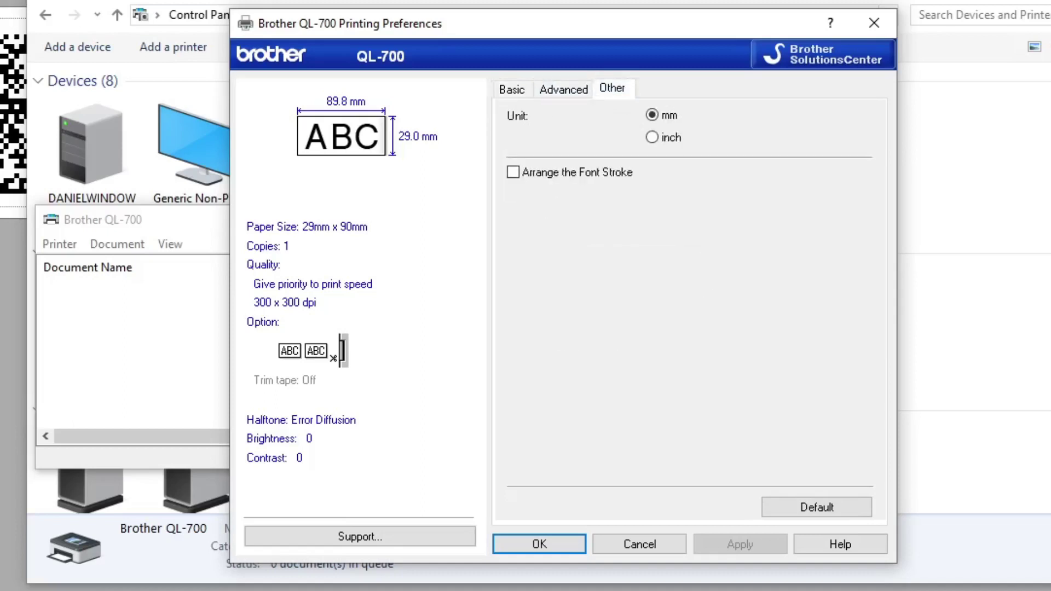
click(639, 544)
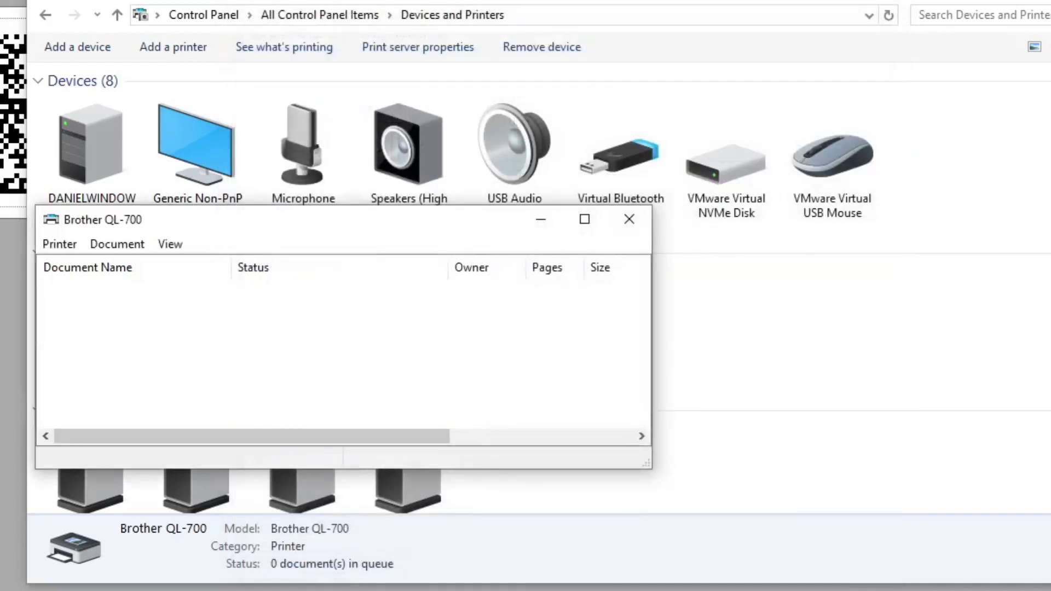
- Open the Brother QL-700 printer properties from its queue and reposition the dialog so it is fully visible
click(59, 244)
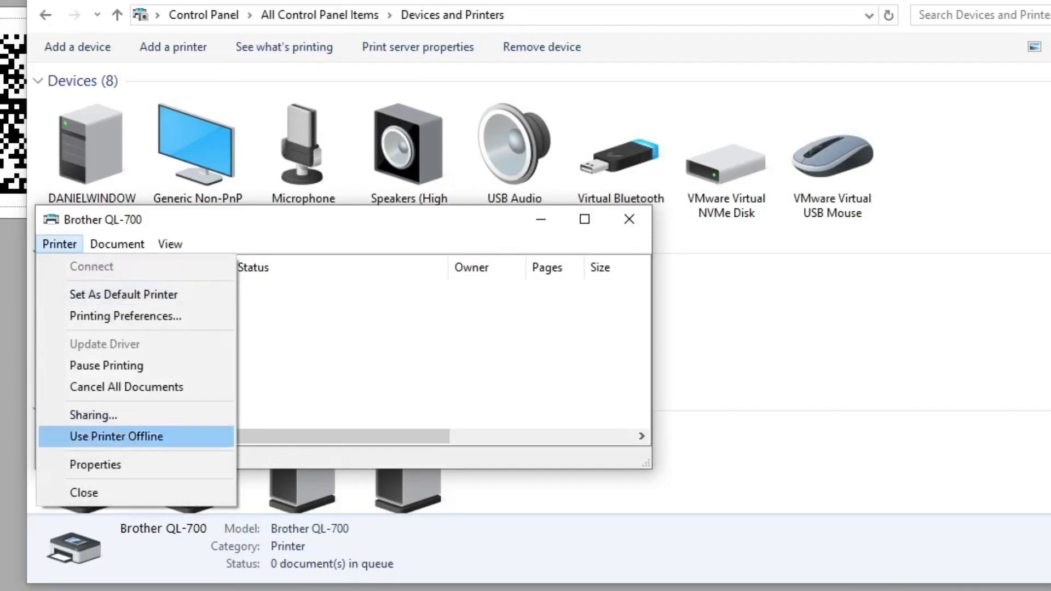
key(Down)
key(Return)
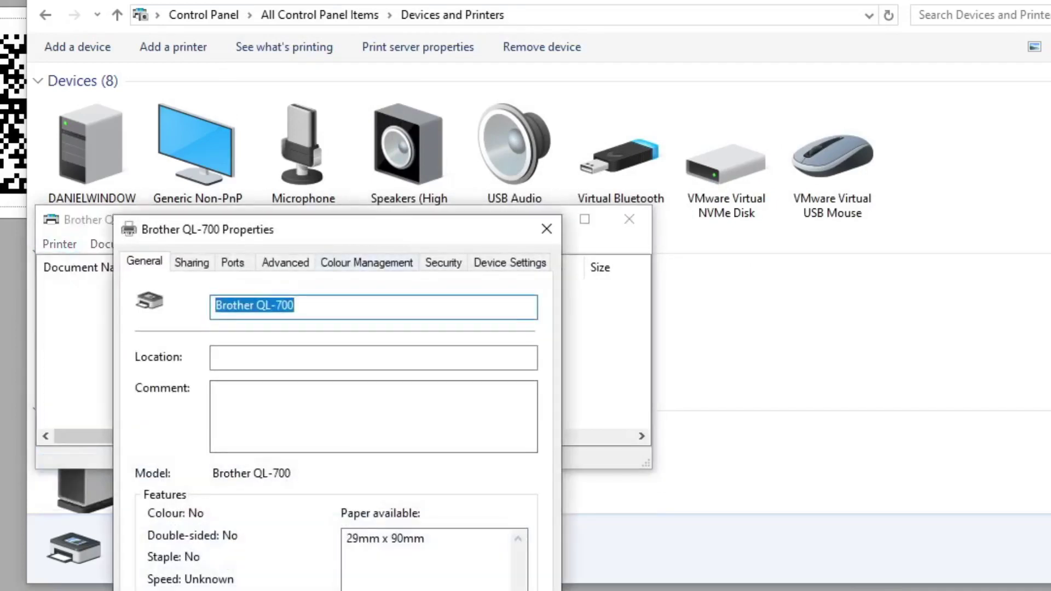
drag(372, 222, 343, 98)
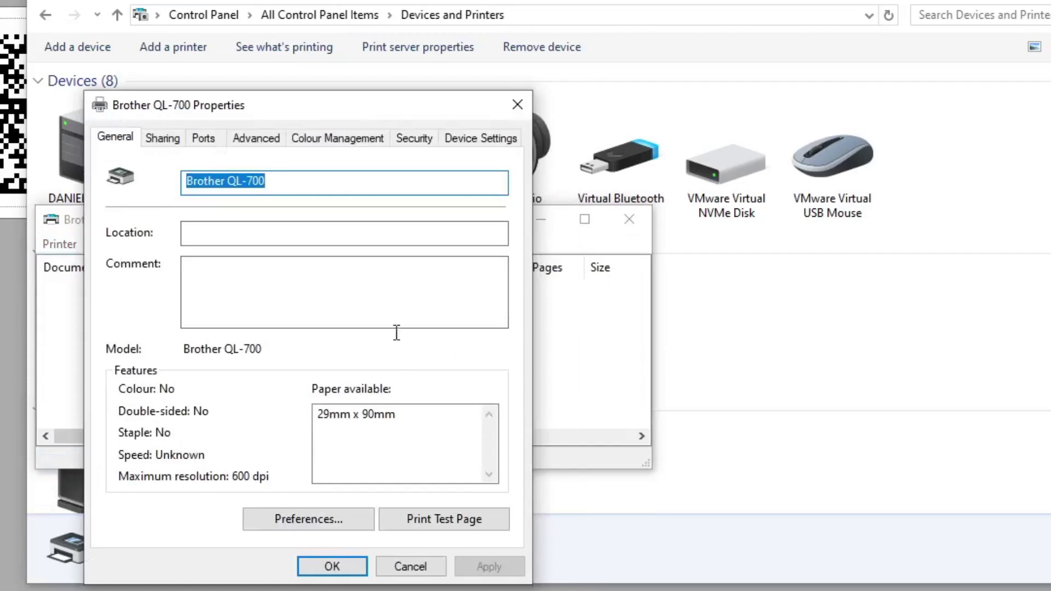
click(352, 315)
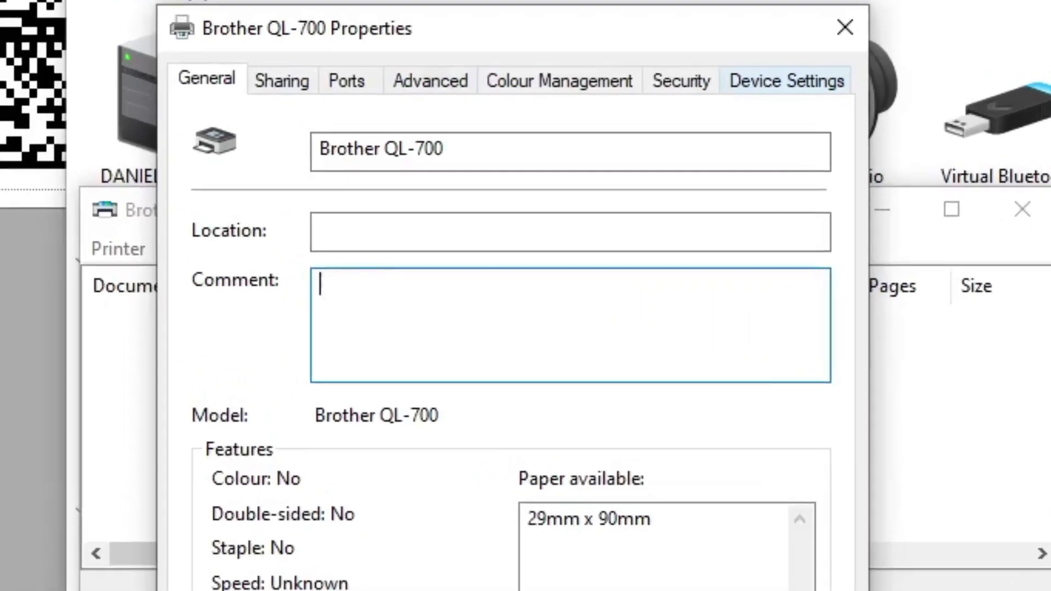
- Launch the QL-700 Utility from the printer's device settings, allowing it to make changes to the device
click(787, 80)
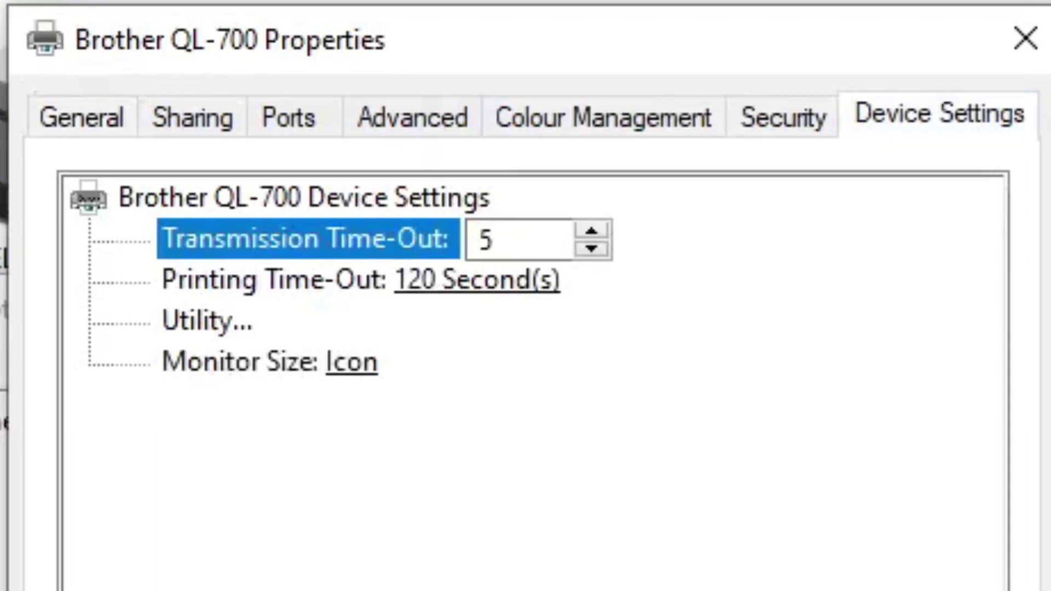
click(207, 321)
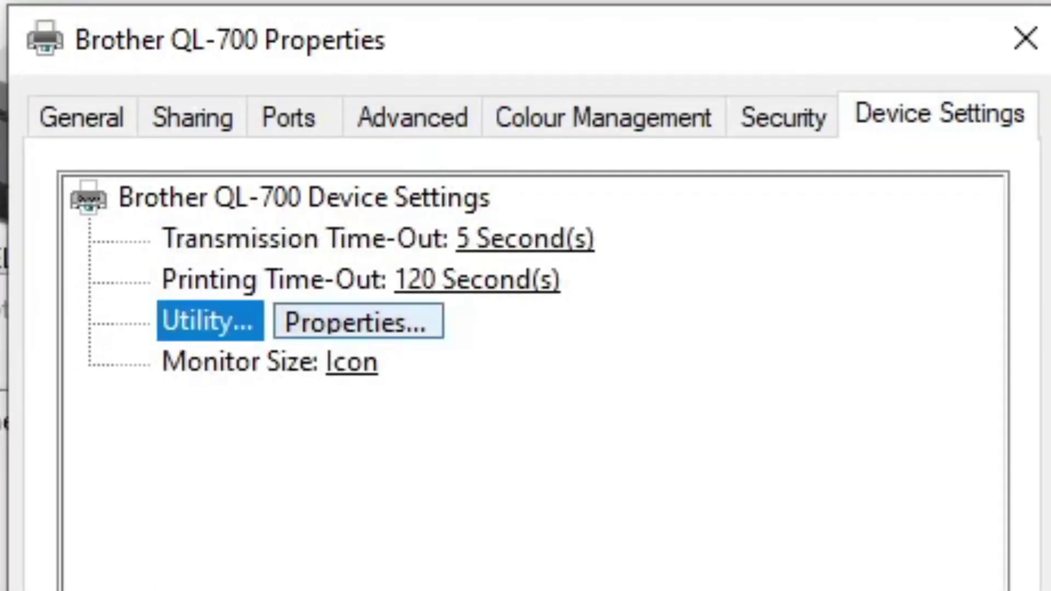
click(358, 321)
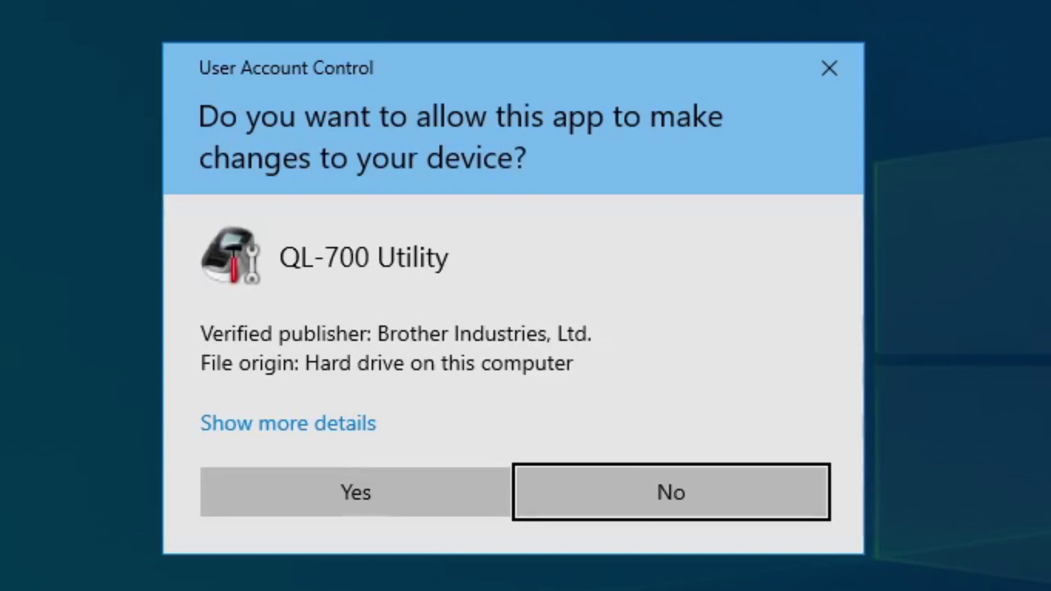
click(356, 492)
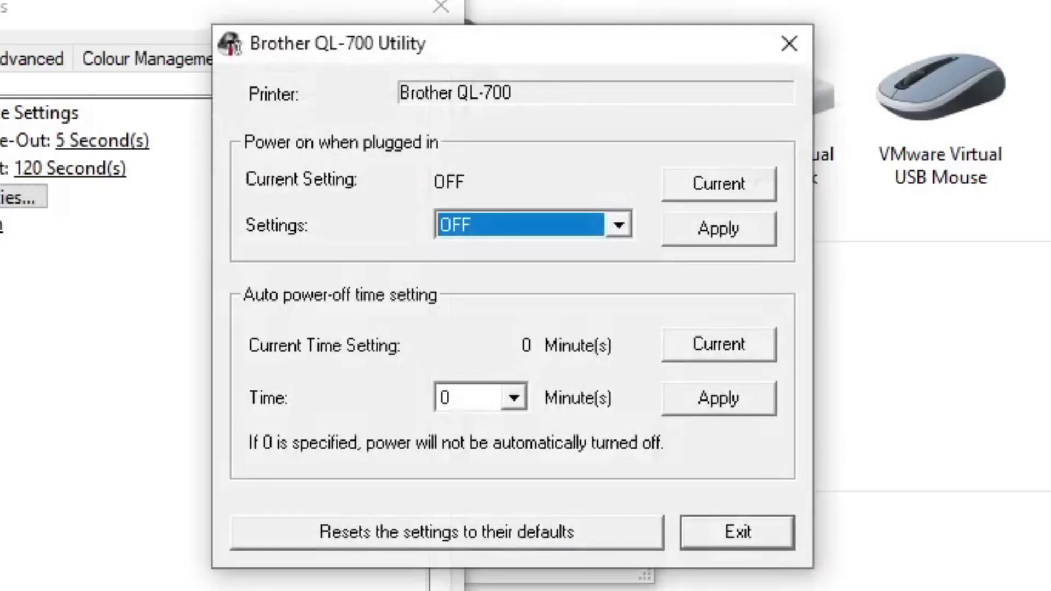
drag(495, 53, 101, 123)
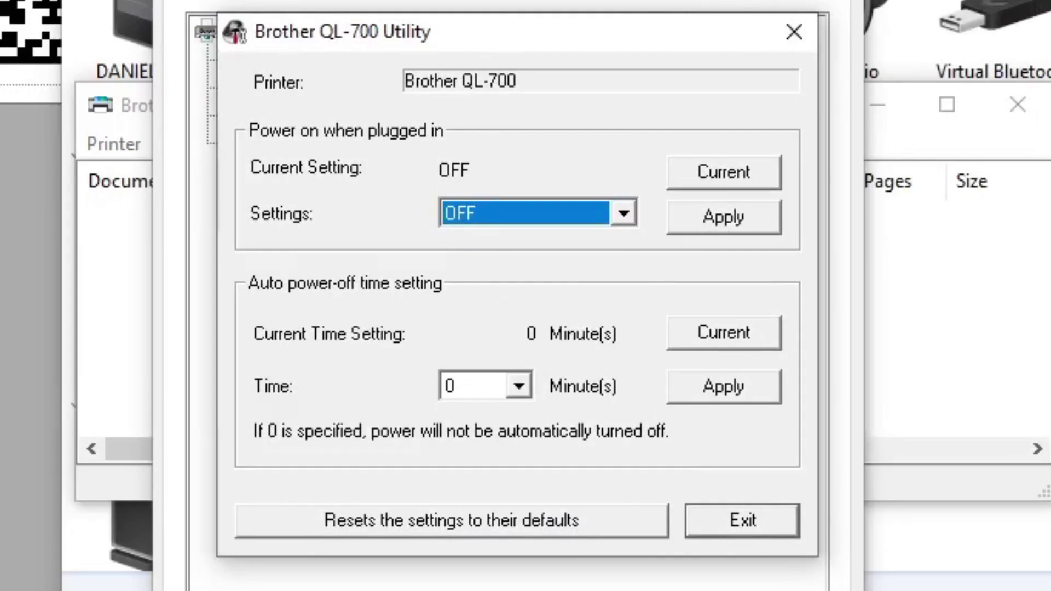
- Set "Power on when plugged in" to ON and apply it to the printer
key(alt+Down)
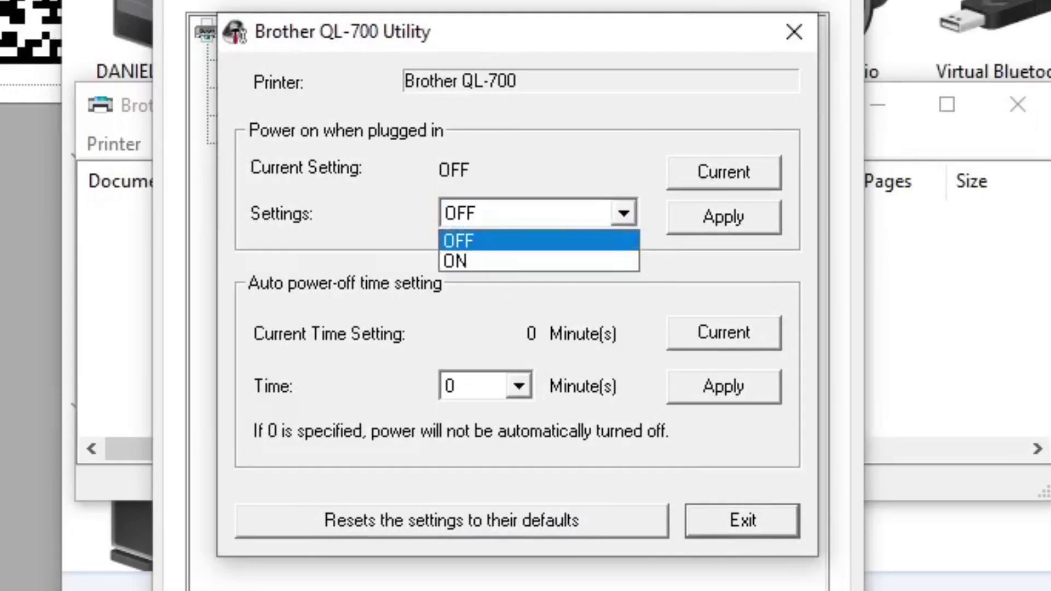
key(Down)
key(Up)
key(Down)
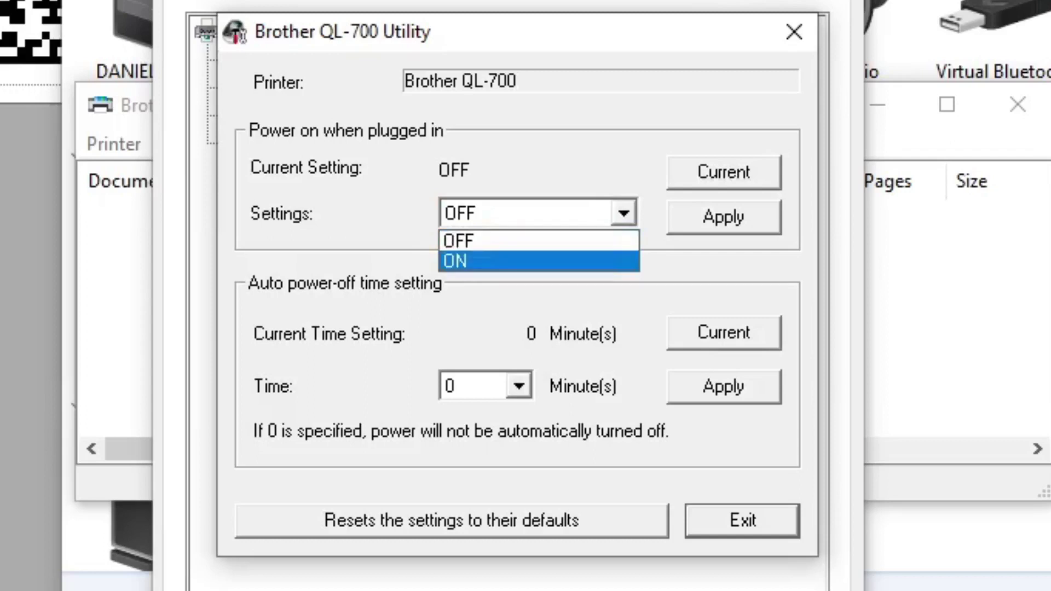
key(Return)
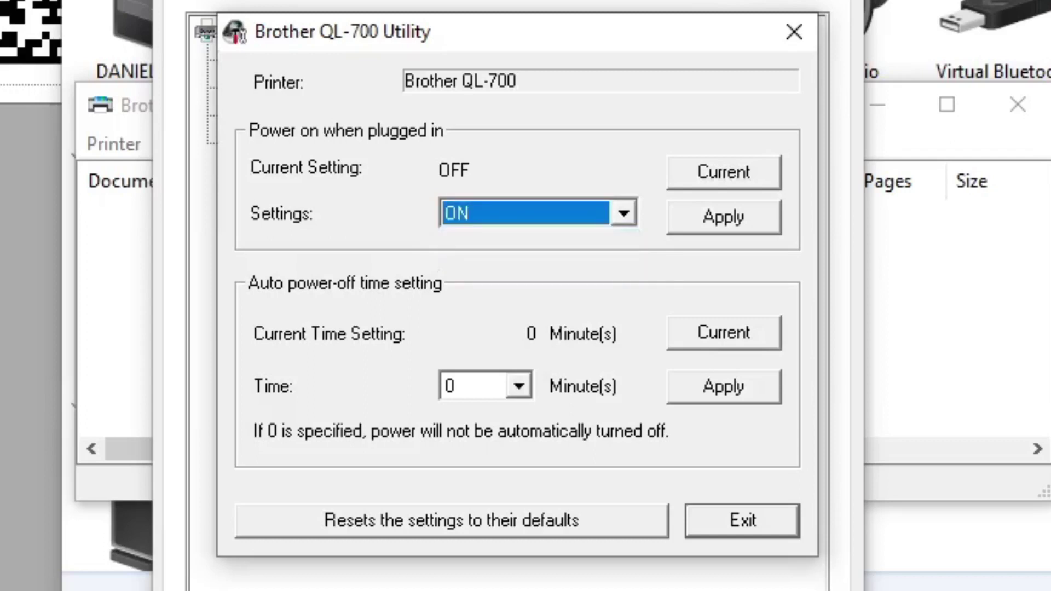
key(Tab)
key(Return)
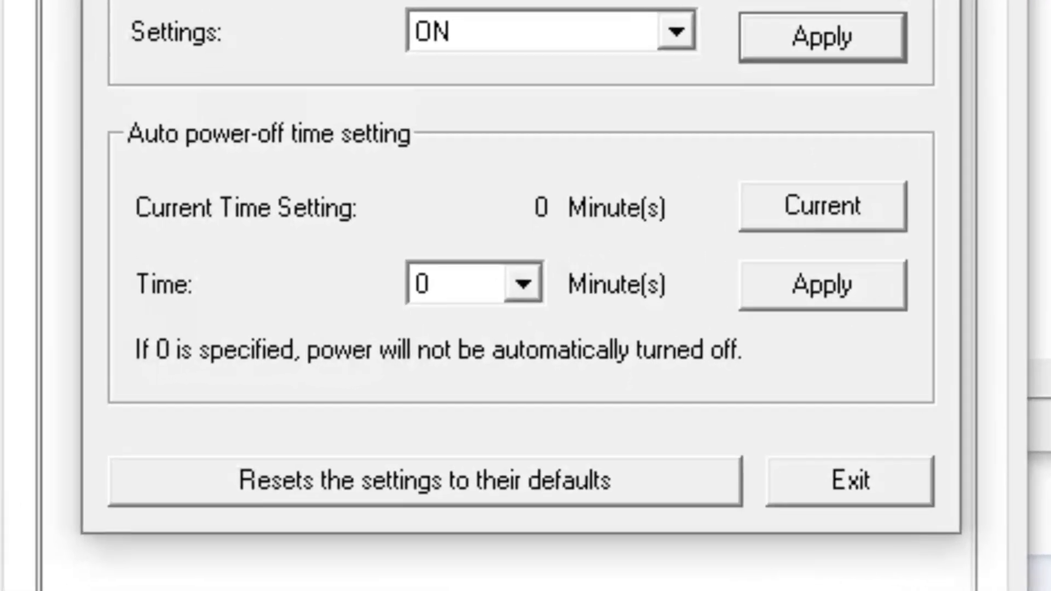
- Choose 0 minutes as the auto power-off time and apply it to the printer
click(523, 284)
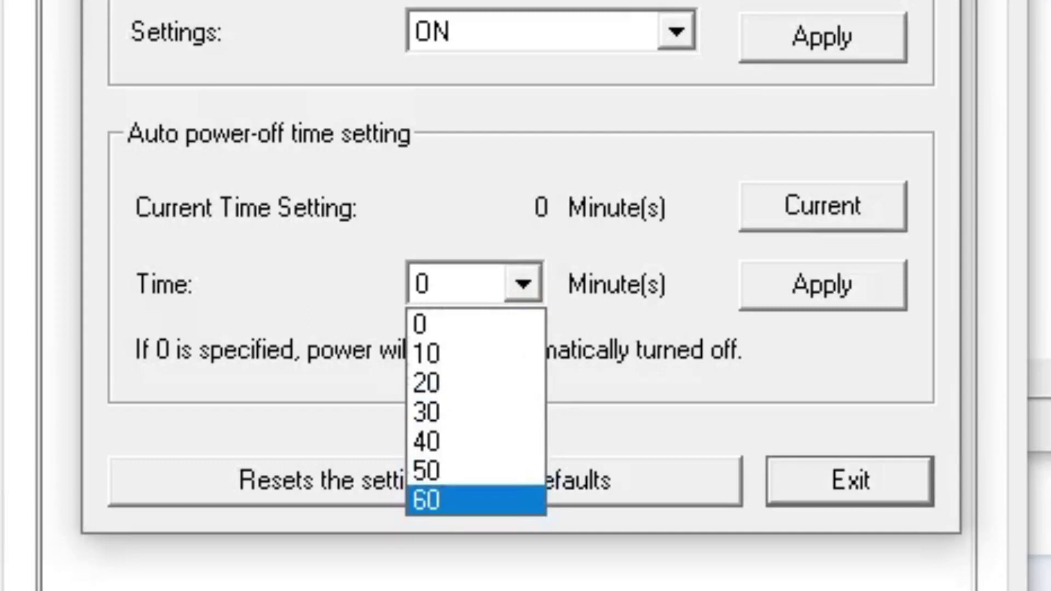
key(Up)
key(Up)
key(Up)
key(Up)
key(Up)
key(Up)
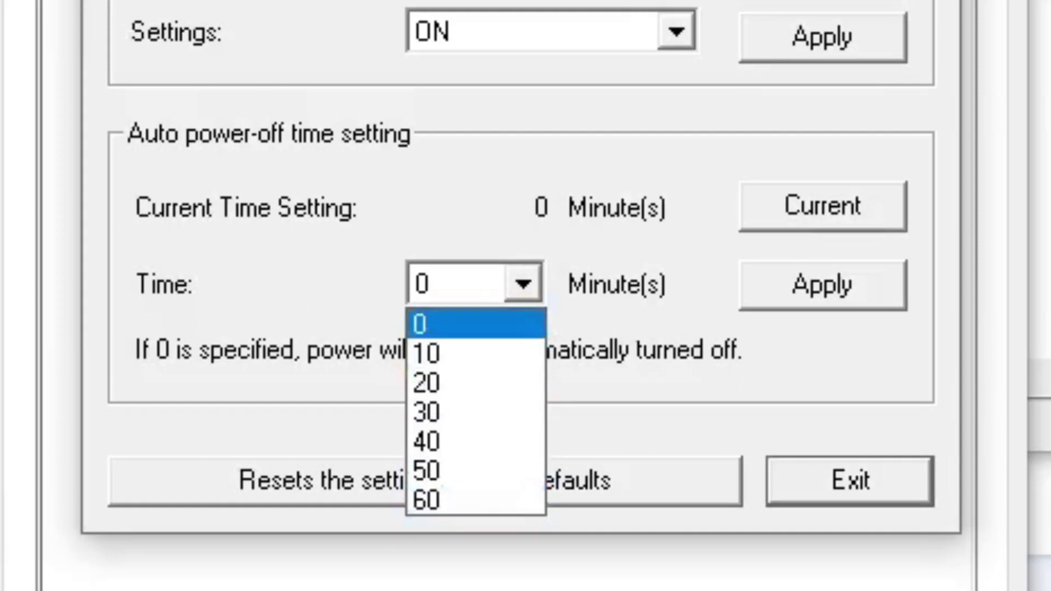
key(Return)
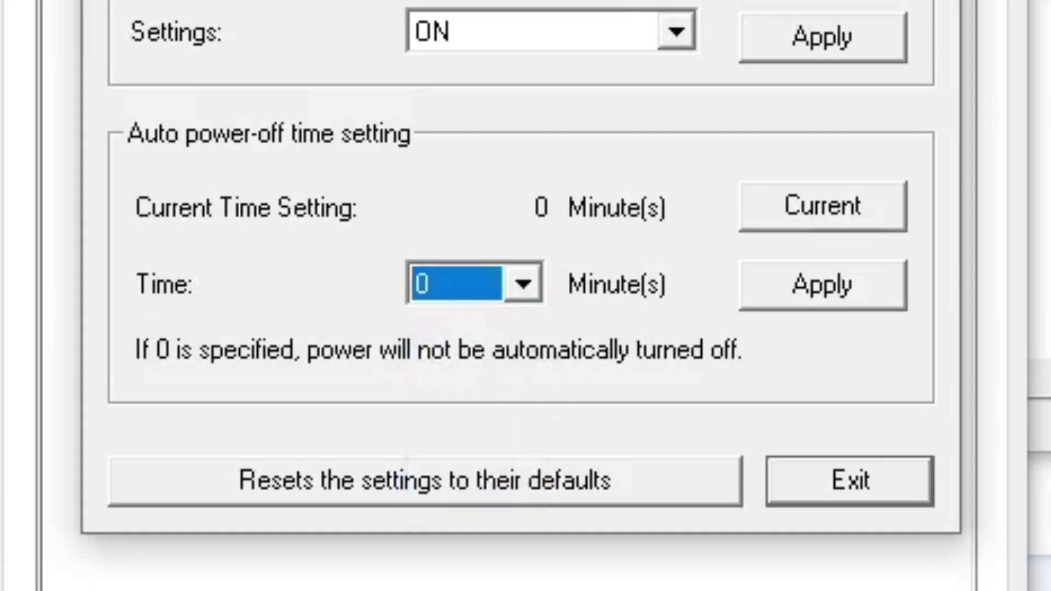
key(Tab)
key(Return)
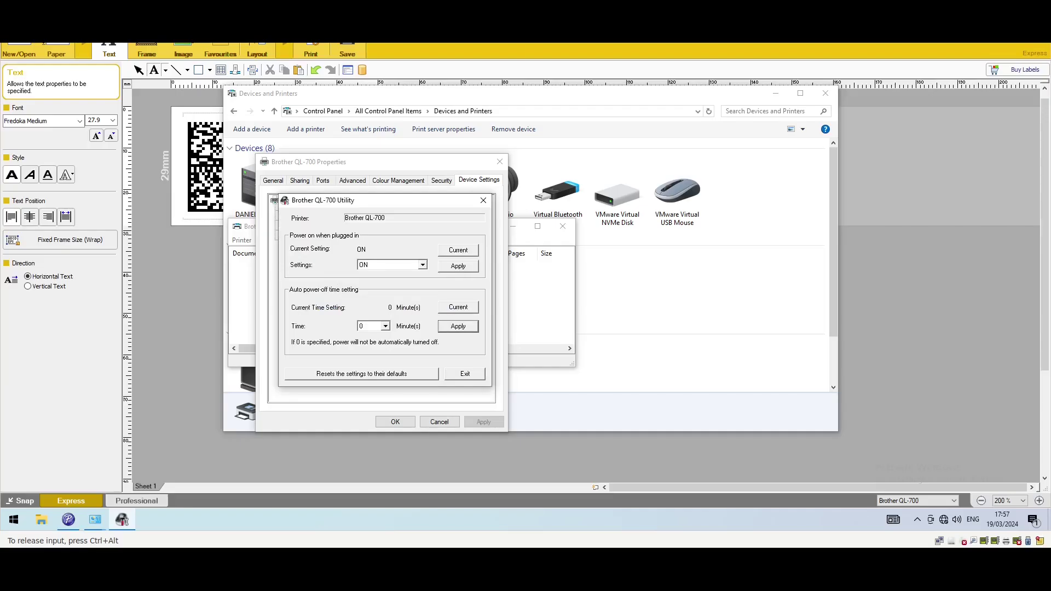
key(ctrl+alt)
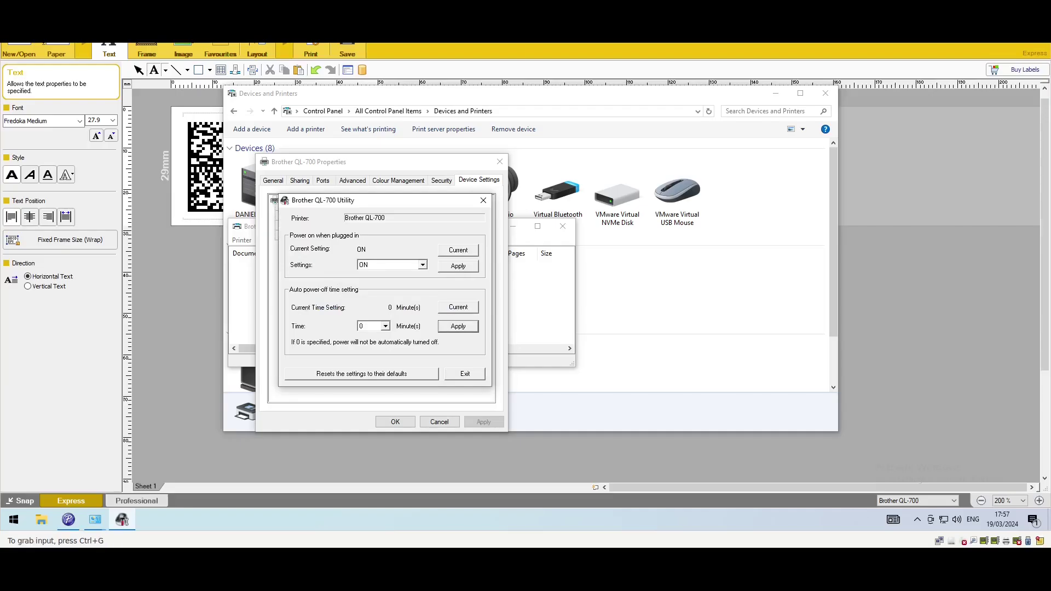